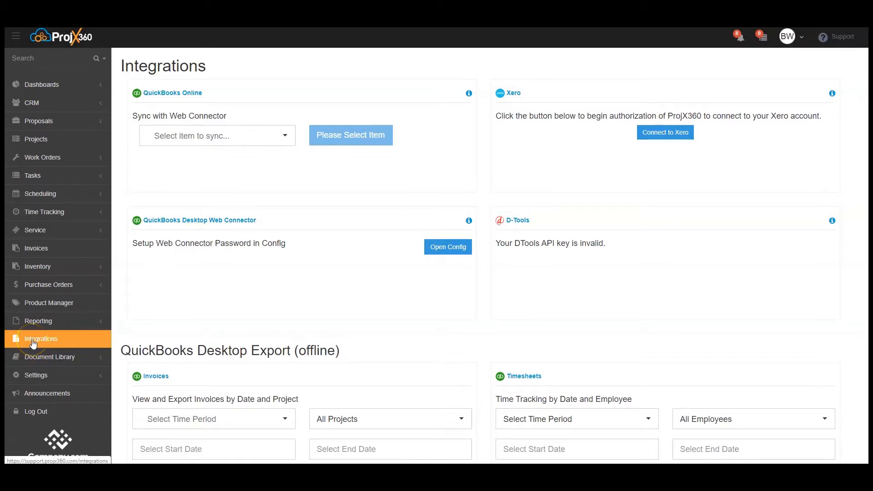
Select Clients as the item to sync with QuickBooks Online.
click(233, 134)
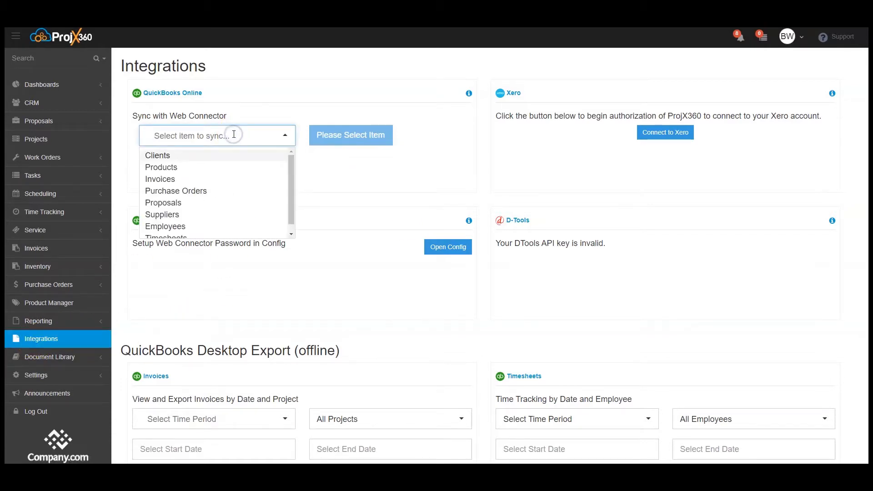
click(215, 157)
click(215, 156)
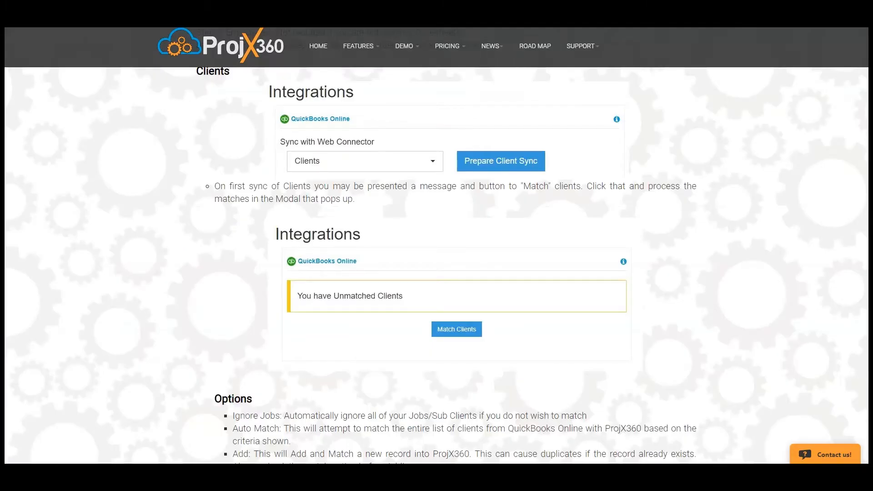
Look at the support options on the ProjX360 website and review the Clients section of the QuickBooks Online integration guide.
click(581, 46)
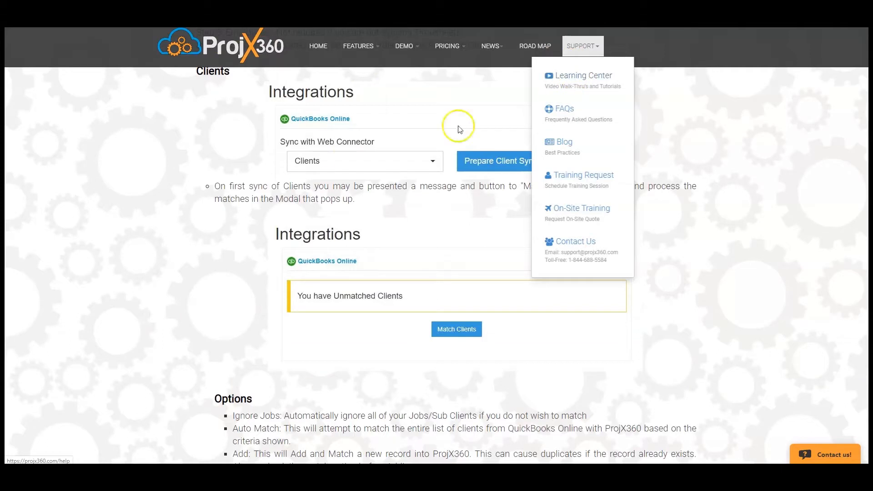
click(169, 163)
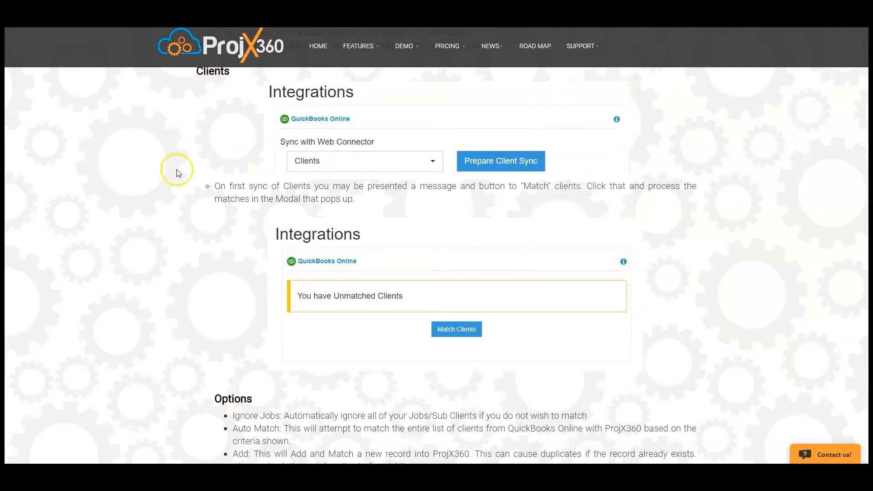
double_click(214, 72)
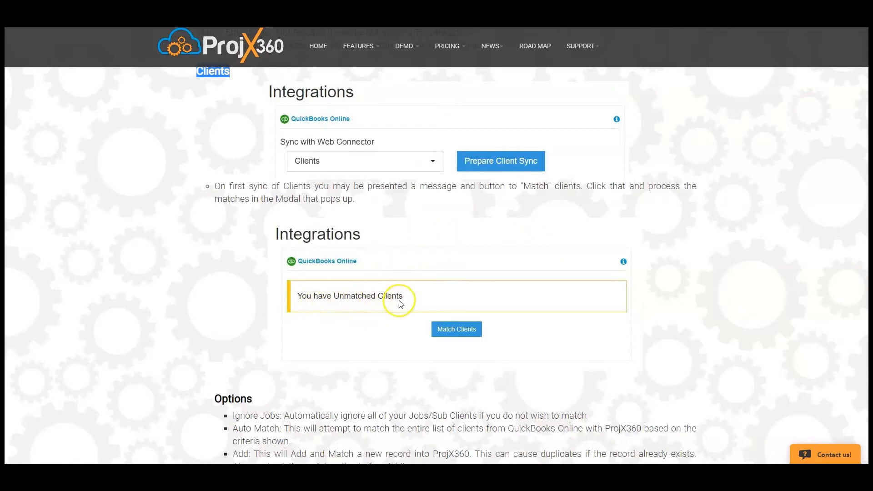
scroll(435, 314, down, 2)
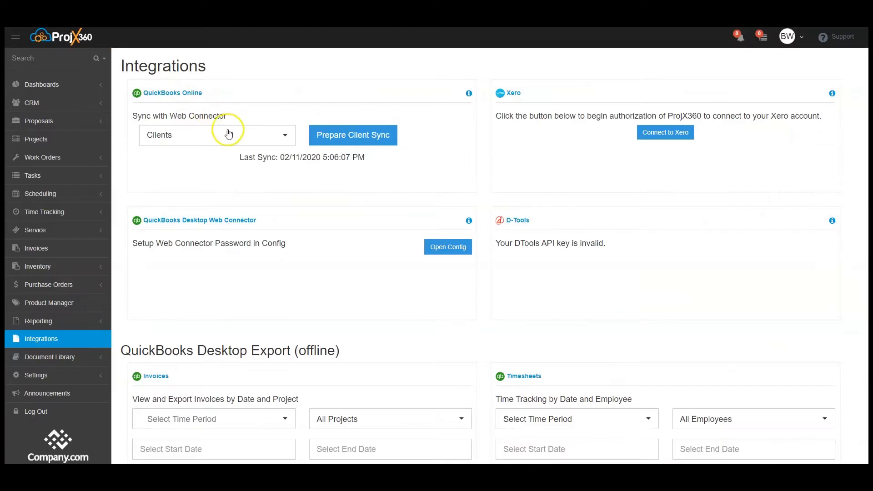
Prepare the QuickBooks Online client sync and open client matching for the unmatched clients.
click(343, 136)
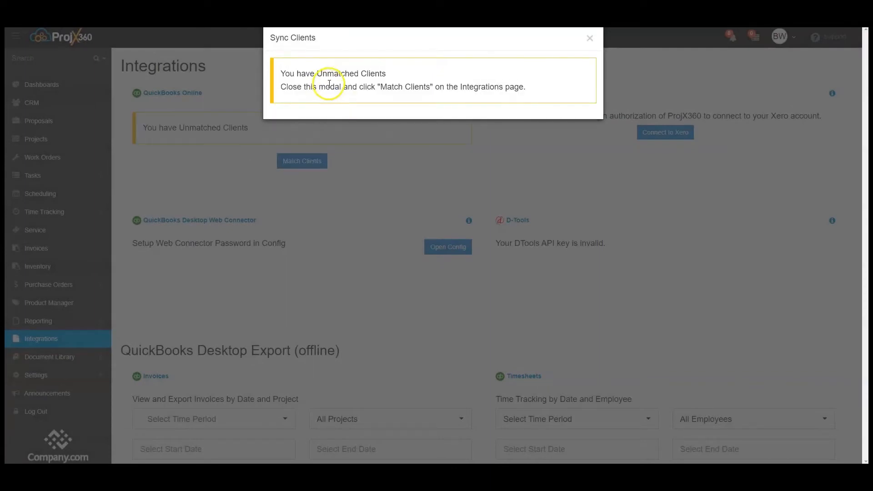
click(590, 38)
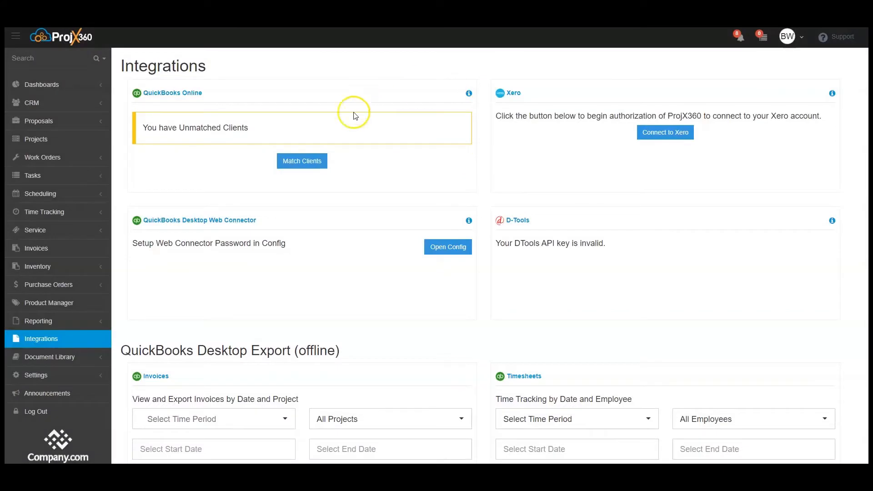
click(304, 160)
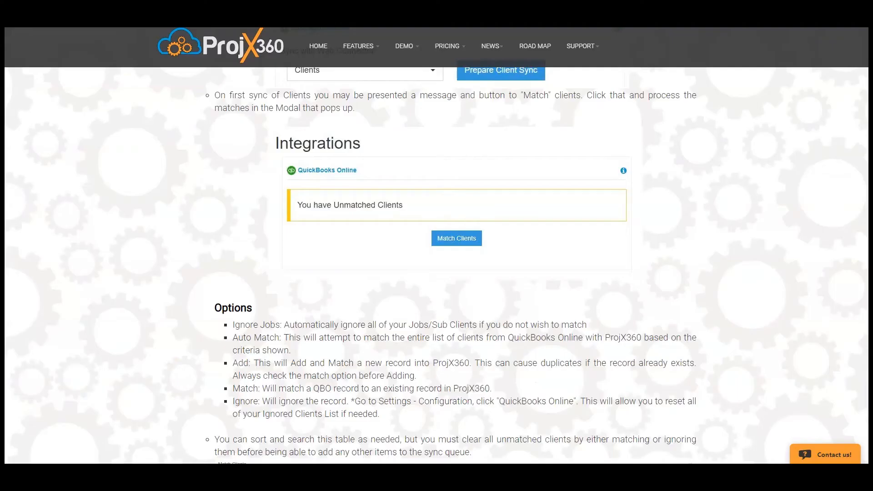
Review the matching options in the integration guide, highlighting Ignore Jobs.
scroll(254, 195, down, 3)
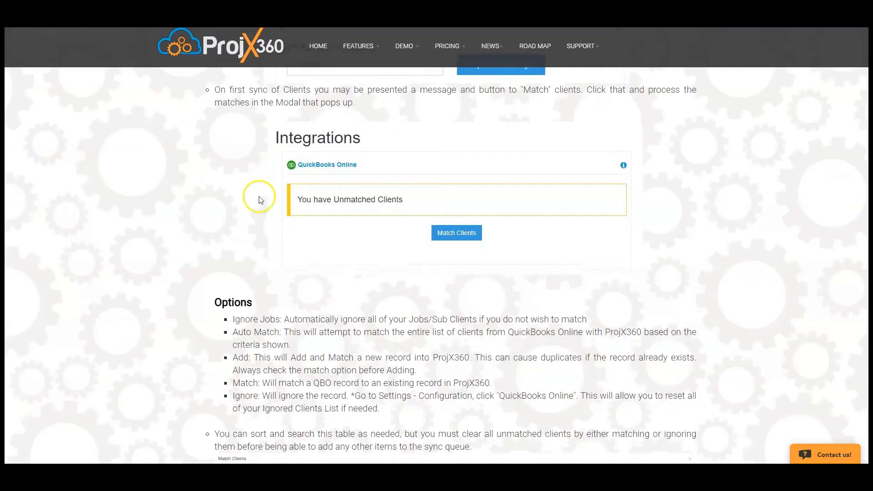
scroll(261, 200, down, 2)
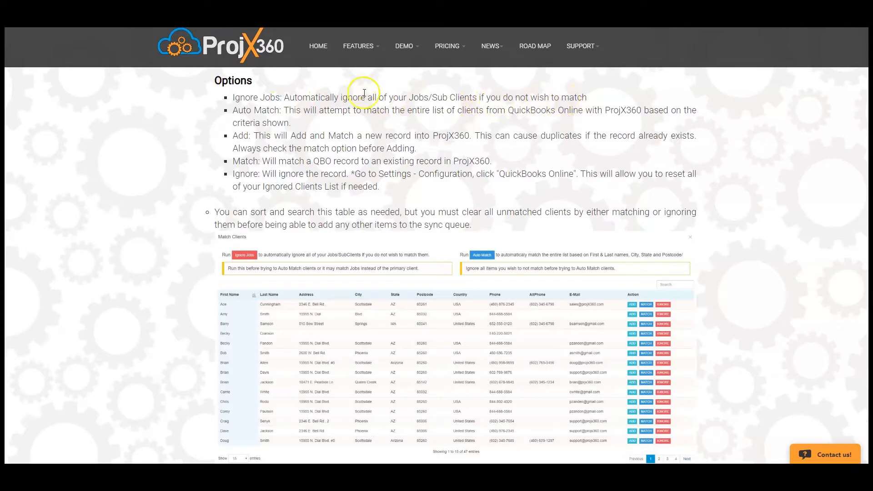
drag(234, 98, 280, 97)
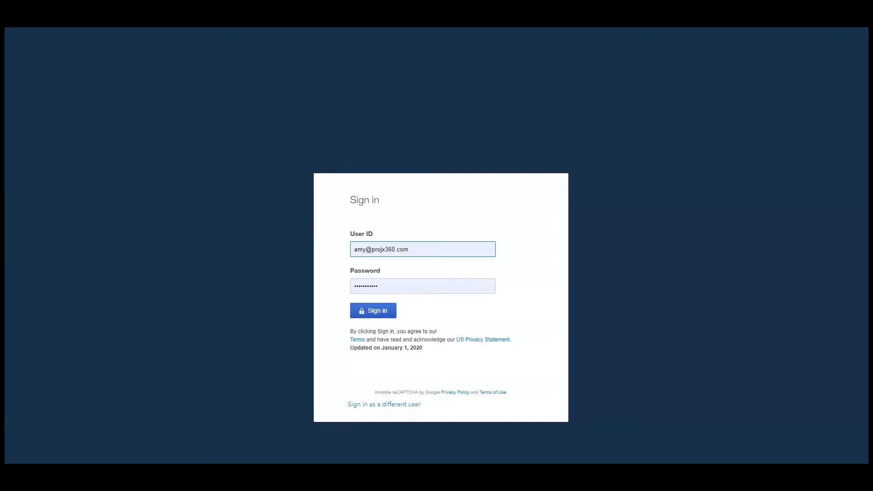
Sign in to QuickBooks Online and examine the open customer's sub-customer and parent customer settings, closing the form without saving.
click(382, 313)
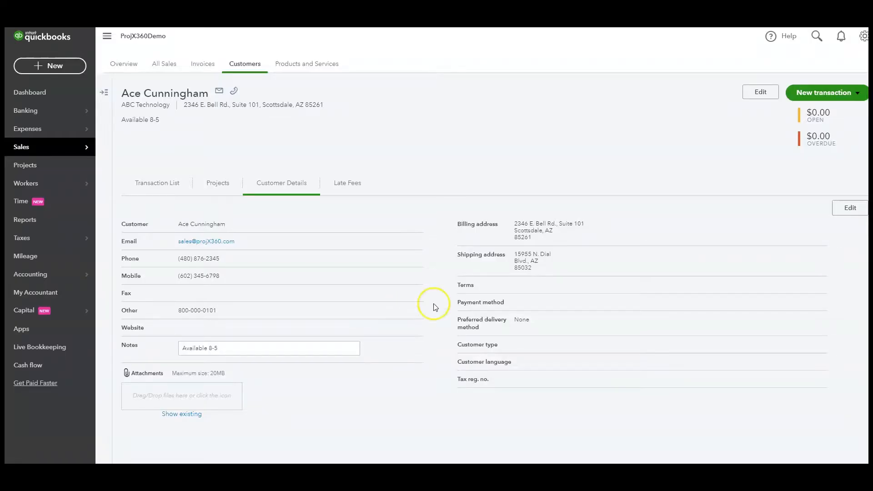
click(759, 92)
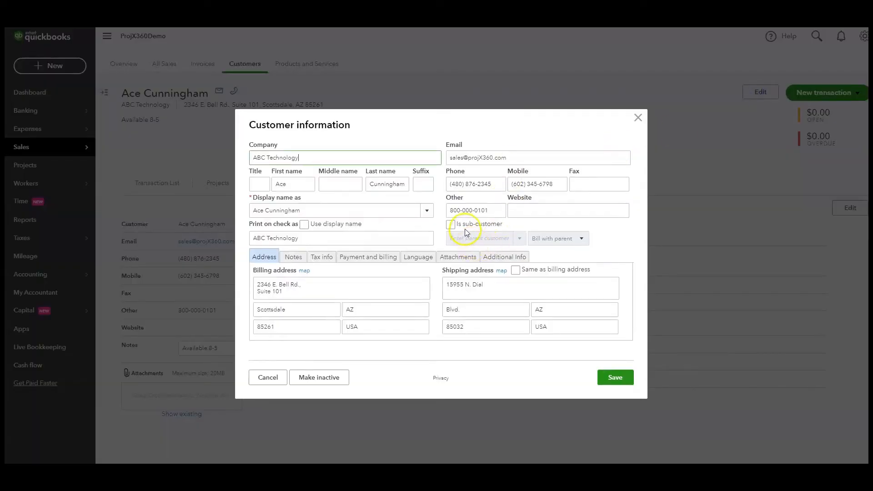
click(450, 225)
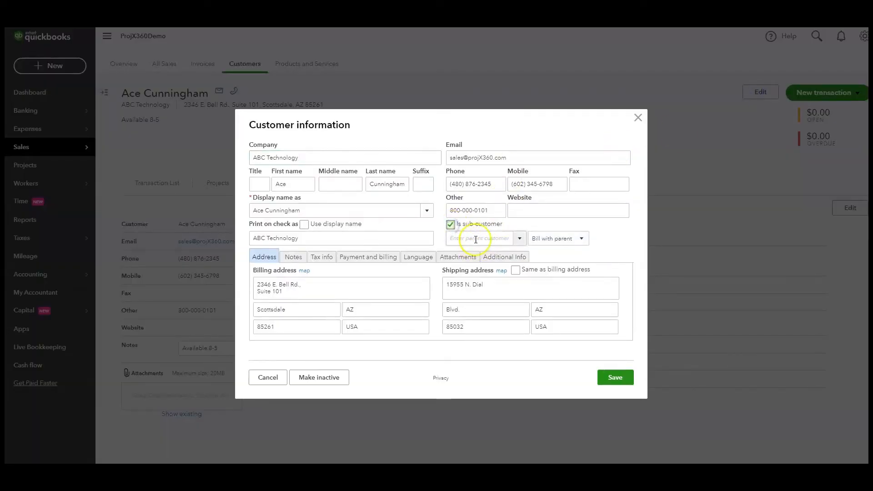
click(518, 240)
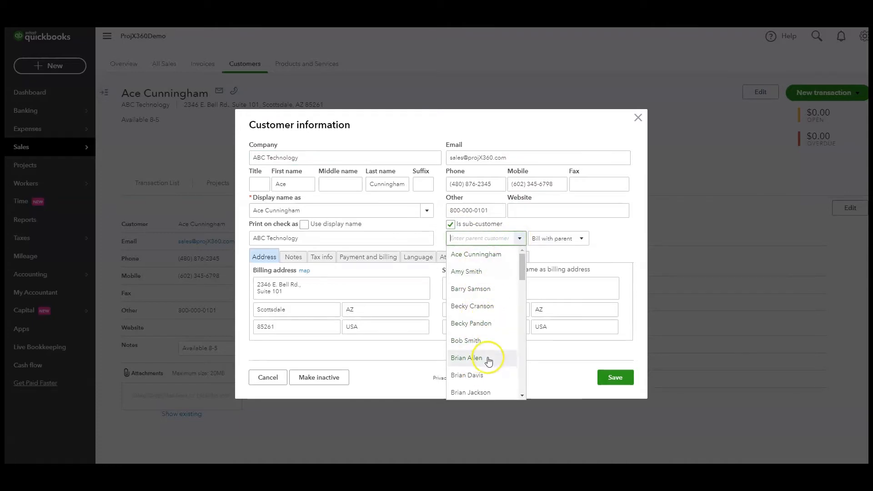
click(595, 246)
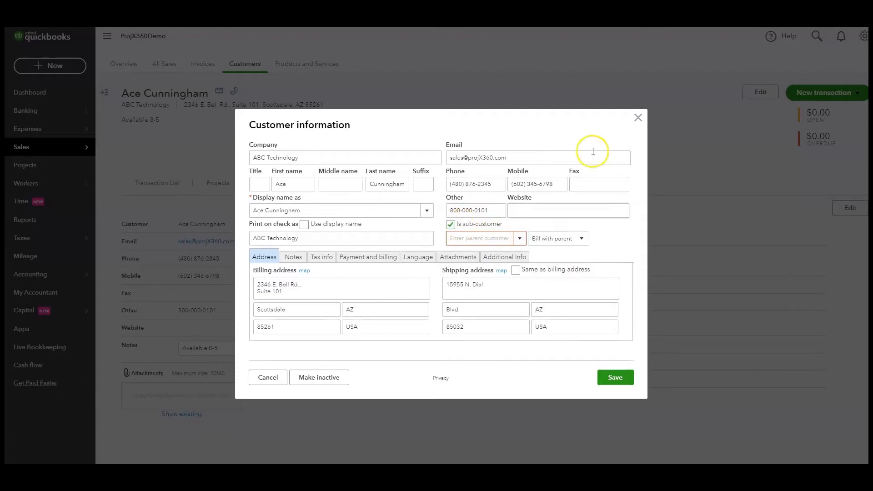
click(638, 119)
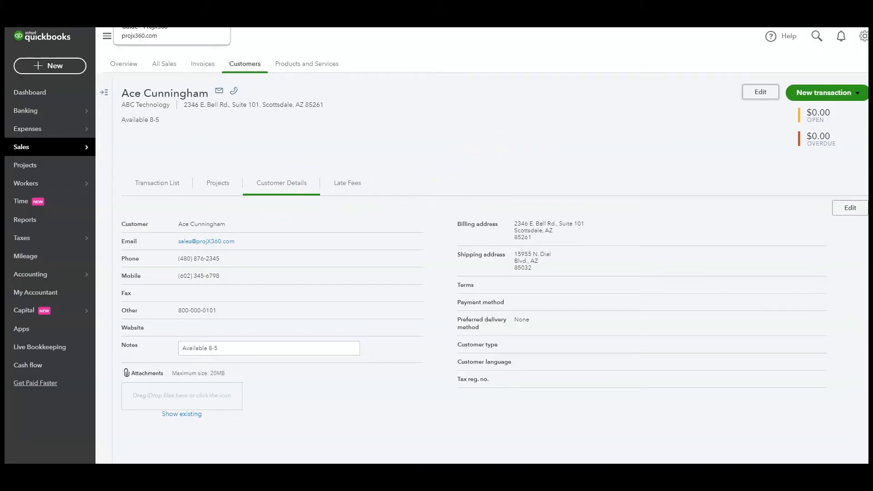
click(59, 4)
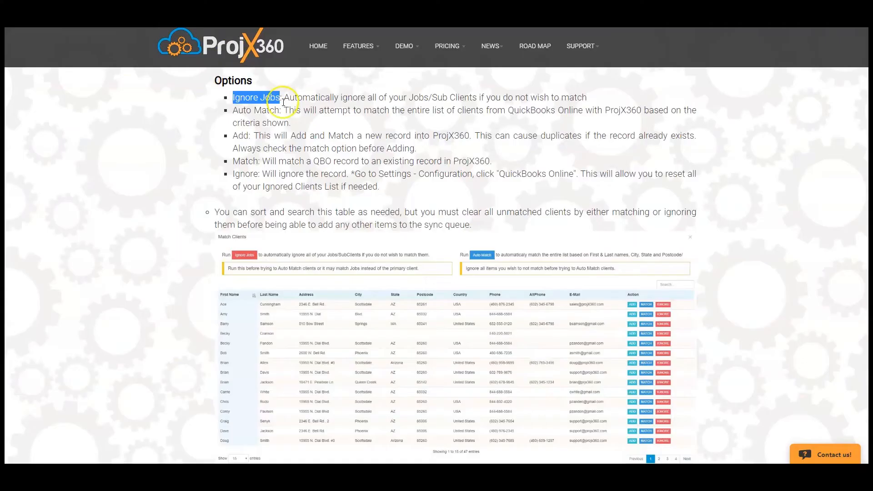
Review the Auto Match and Match explanations in the integration guide's client matching options.
click(283, 102)
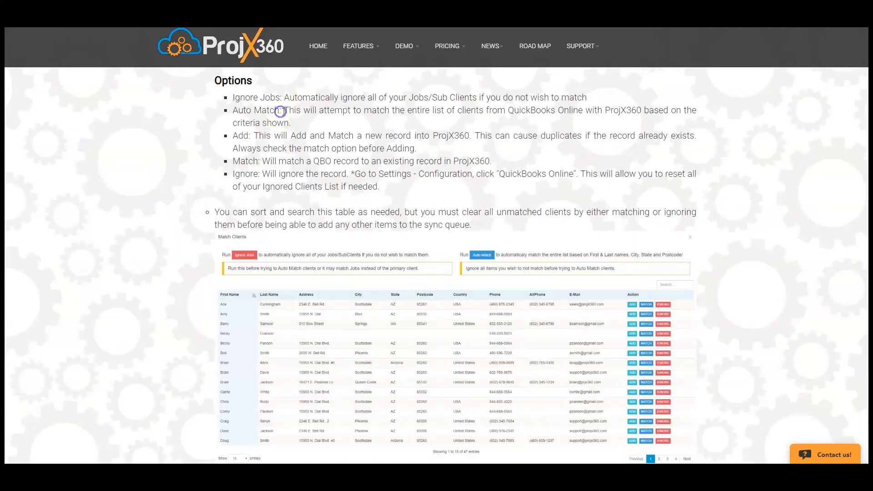
drag(349, 111, 641, 110)
click(647, 110)
drag(231, 161, 277, 164)
click(277, 162)
click(315, 166)
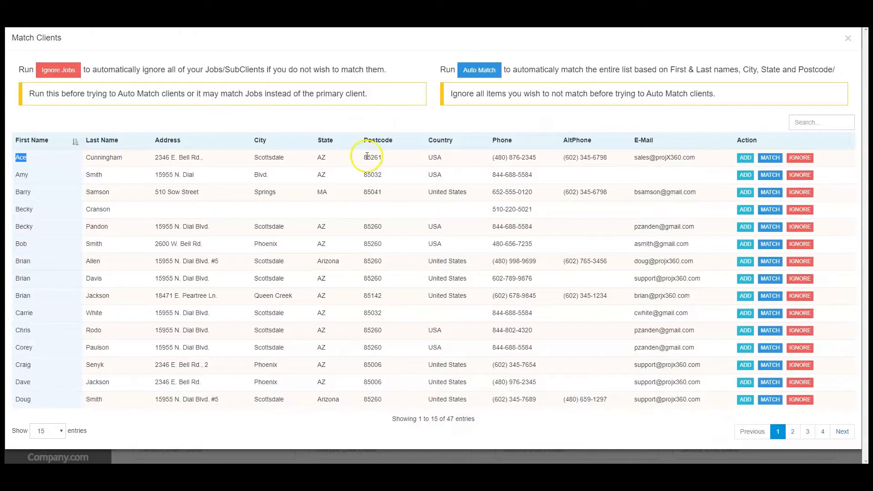
Match the first QuickBooks client in the list to the ProjX360 client of the same name and confirm the match.
click(770, 158)
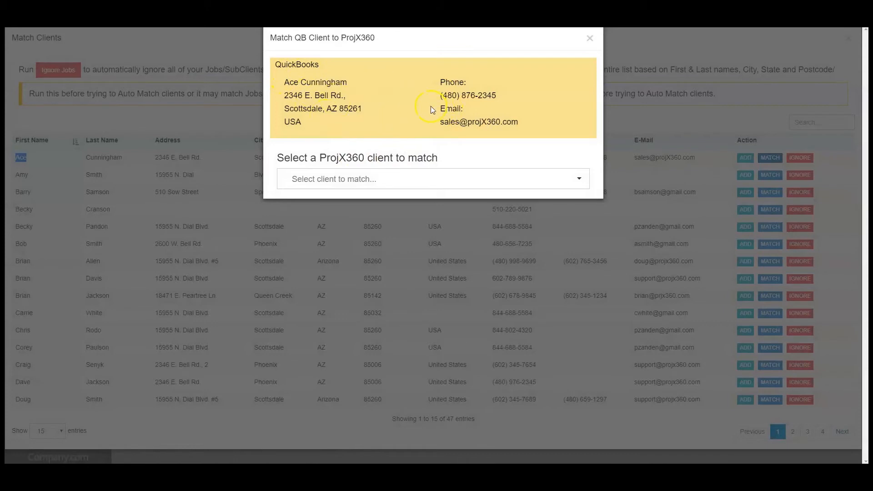
click(398, 180)
text(Ace)
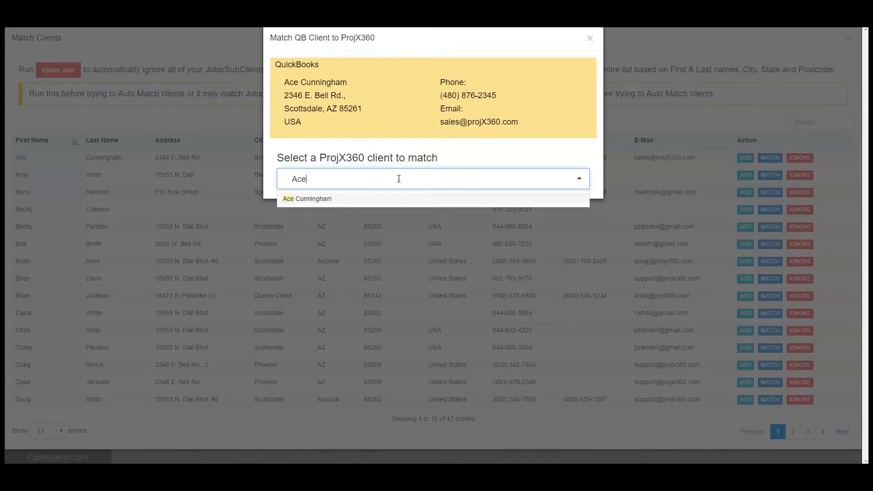
click(305, 200)
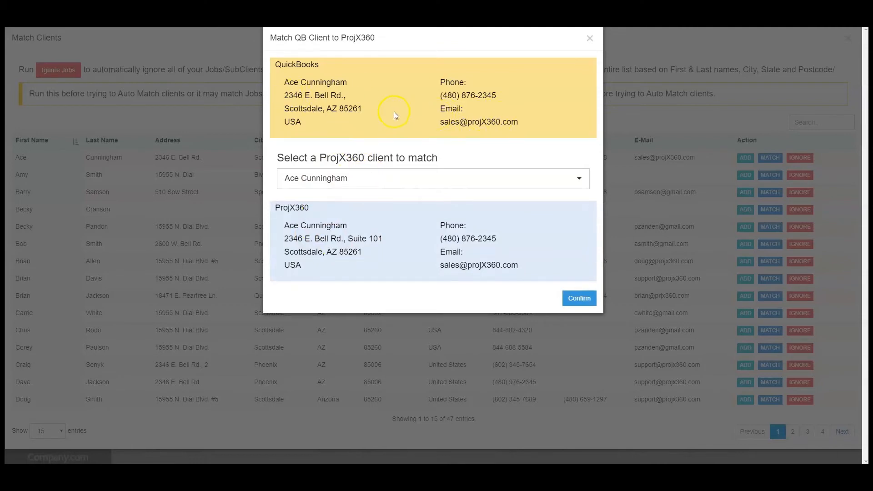
click(579, 298)
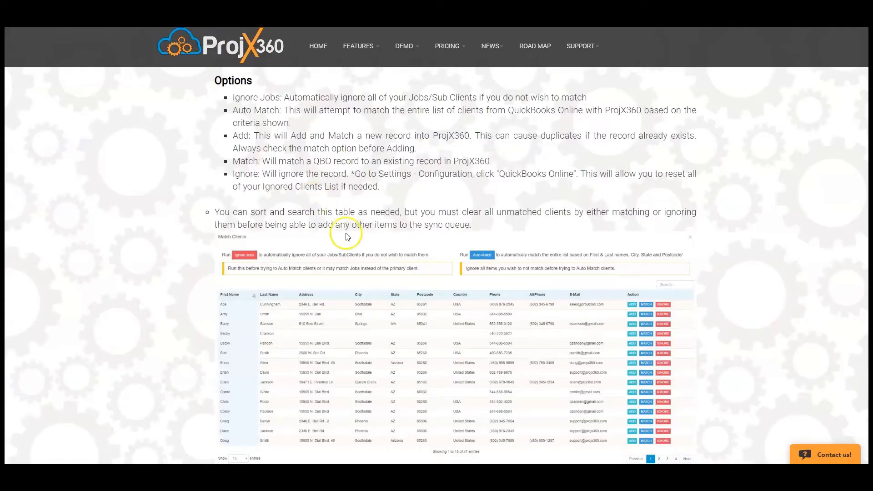
Close client matching and open the ProjX configuration settings.
scroll(341, 229, down, 1)
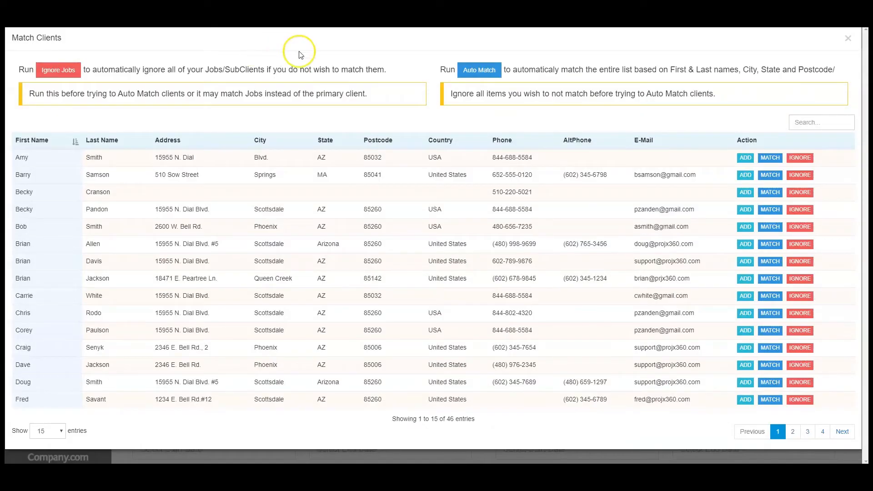
click(848, 39)
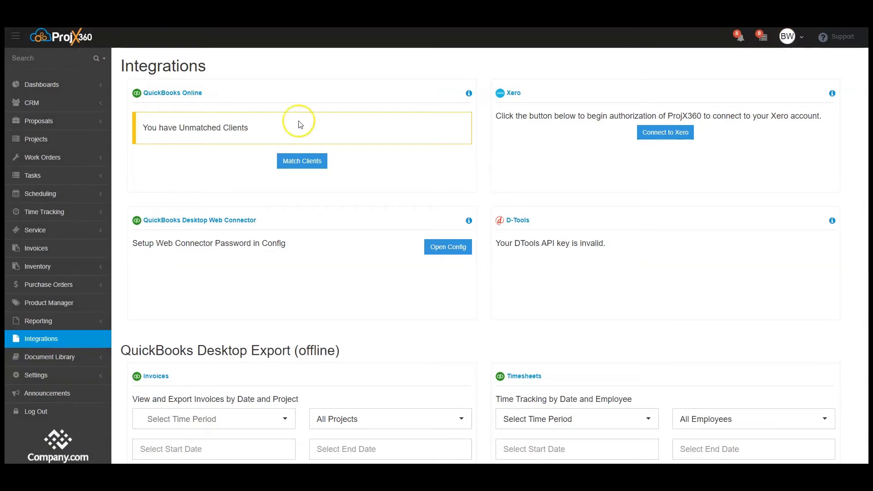
click(36, 375)
scroll(44, 381, down, 5)
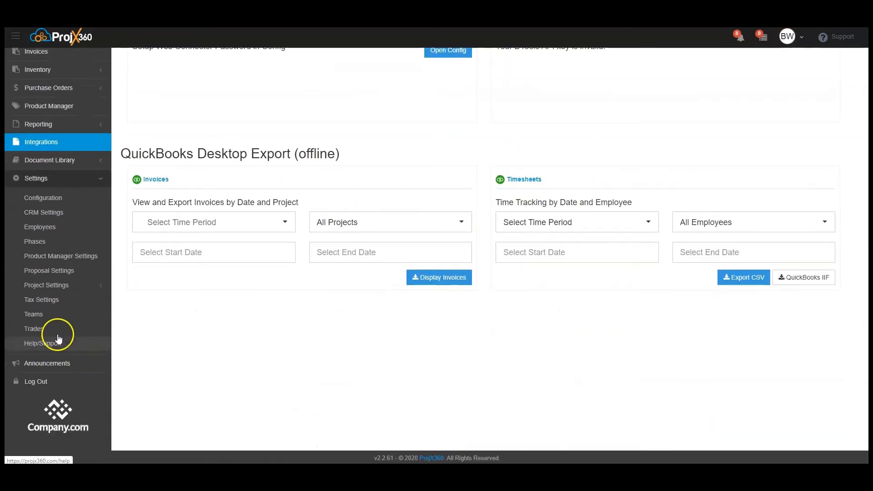
click(47, 197)
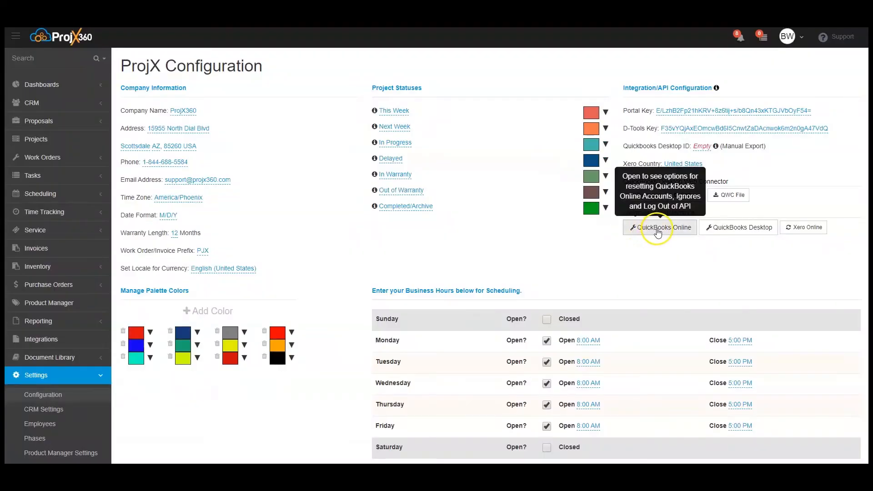
Examine the QuickBooks Online maintenance reset options by choosing "I understand the above and wish to perform maintenance", then close without resetting anything.
click(658, 230)
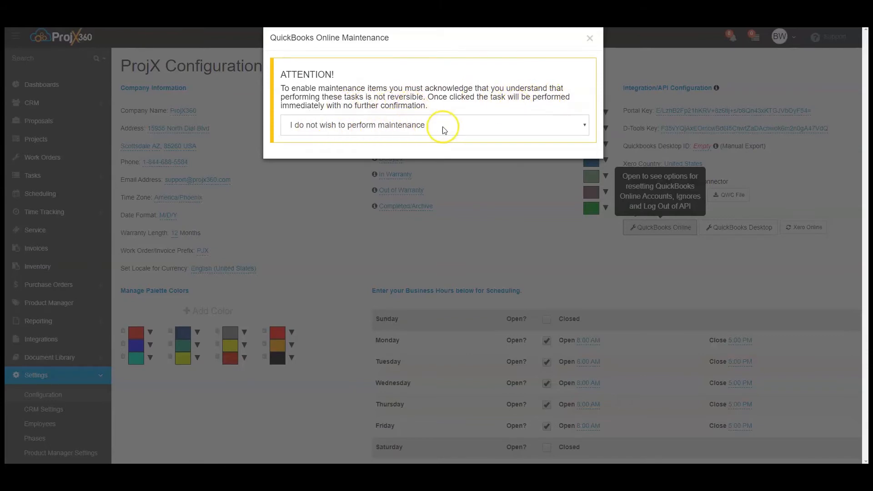
click(524, 129)
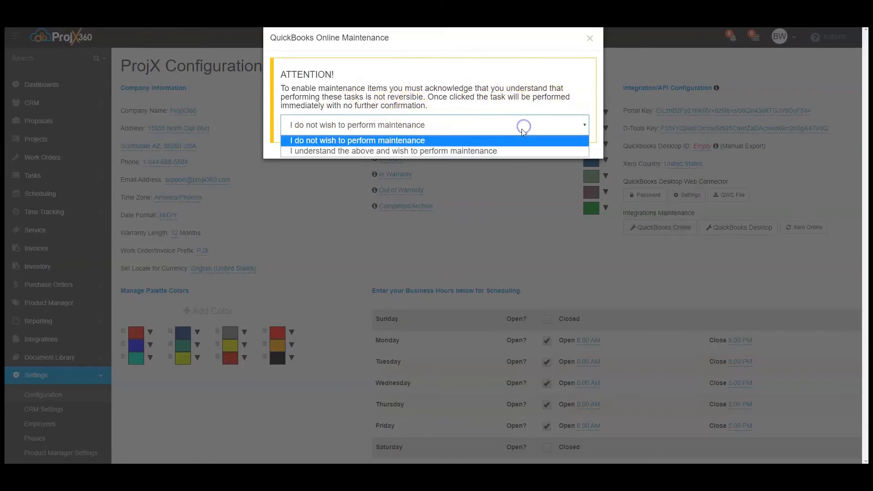
click(506, 151)
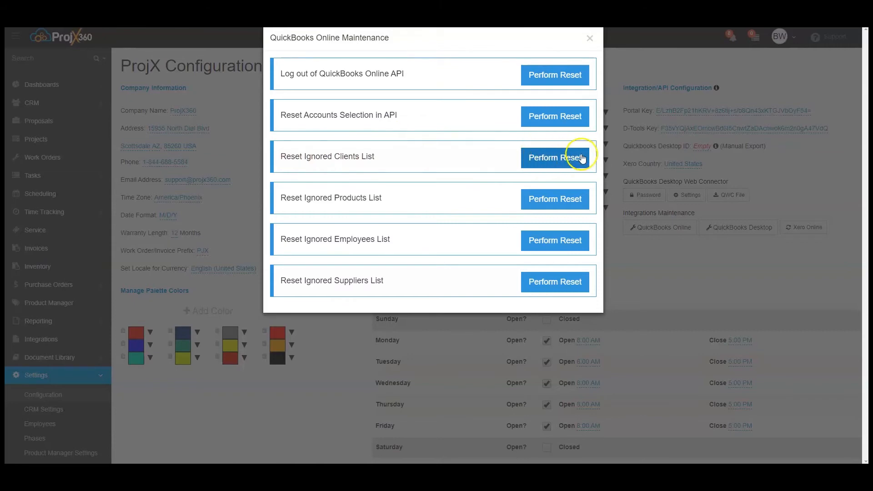
click(590, 39)
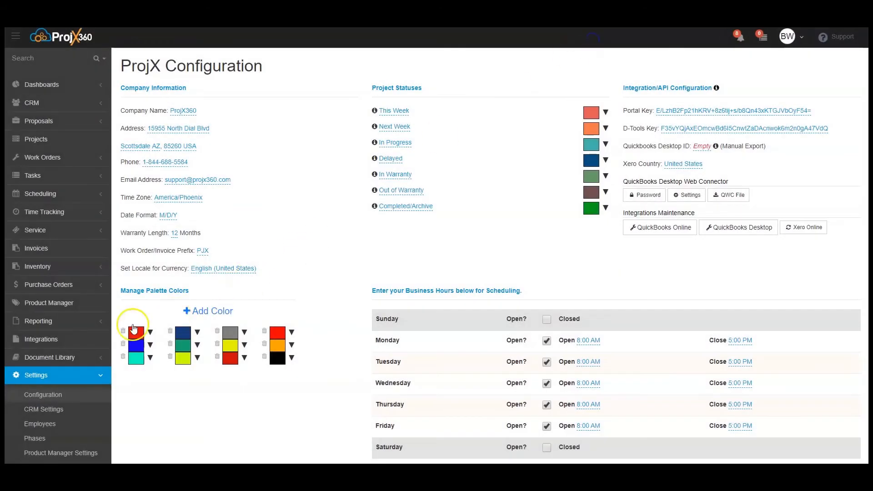
Return to the Integrations page and reopen client matching.
click(58, 342)
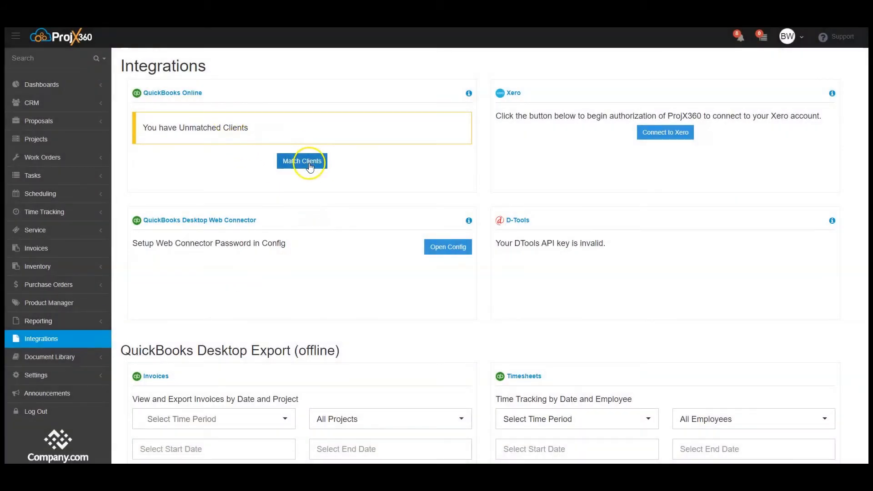
click(309, 165)
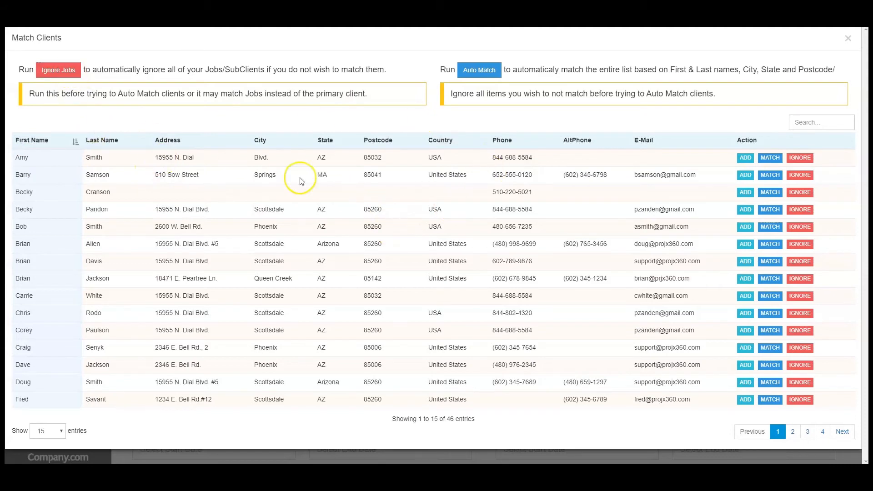
Auto-match the entire list of unmatched QuickBooks clients to their ProjX360 records and close client matching.
click(480, 71)
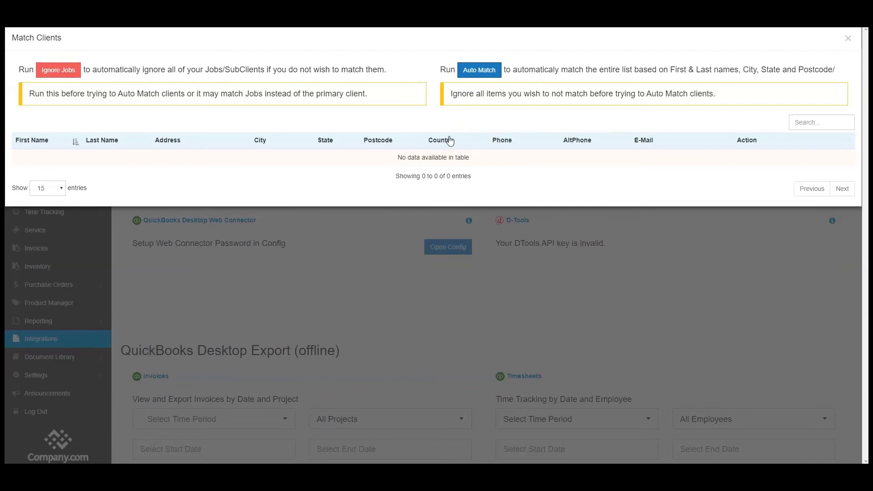
click(849, 40)
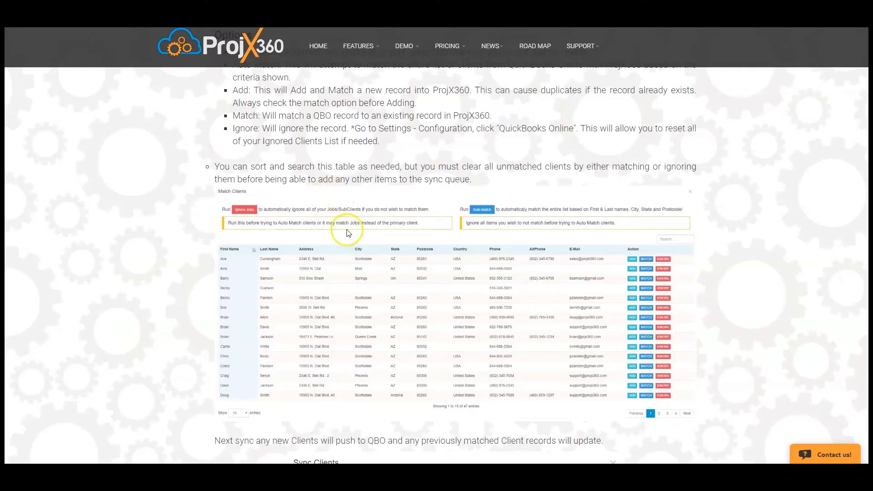
Switch to the ProjX360 help article and read how the next sync handles new and previously matched clients.
scroll(342, 230, down, 3)
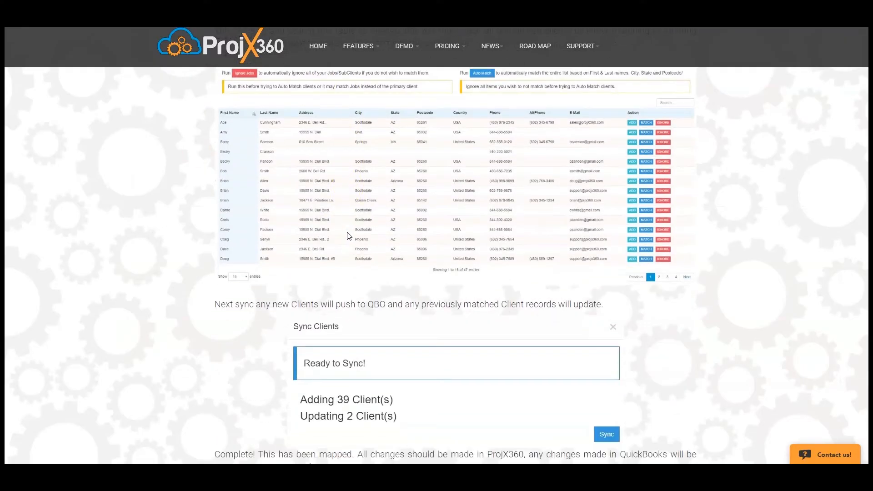
scroll(348, 236, down, 1)
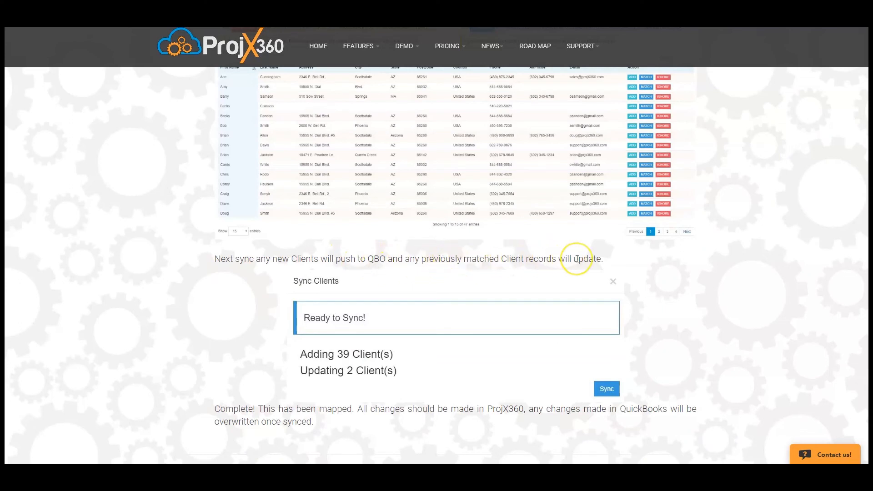
scroll(396, 275, down, 1)
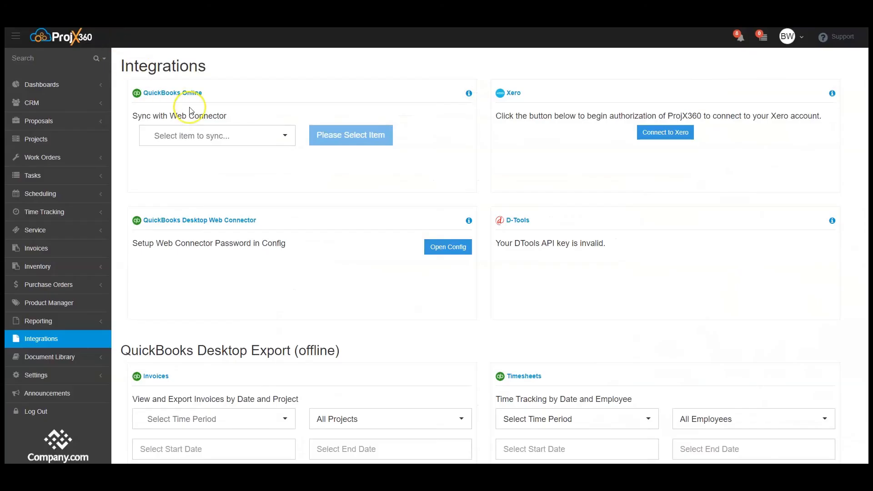
Prepare the QuickBooks Online sync for Clients on the Integrations page, review the pending additions and updates, and run it.
click(269, 136)
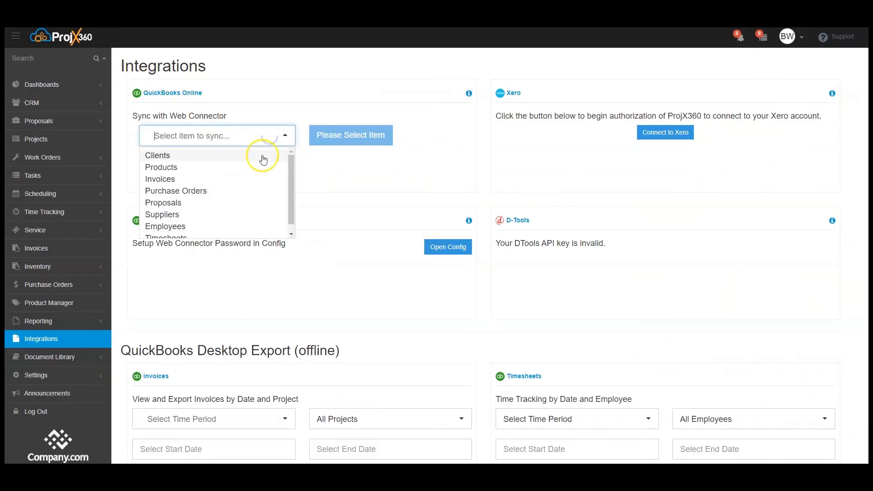
click(263, 156)
click(334, 134)
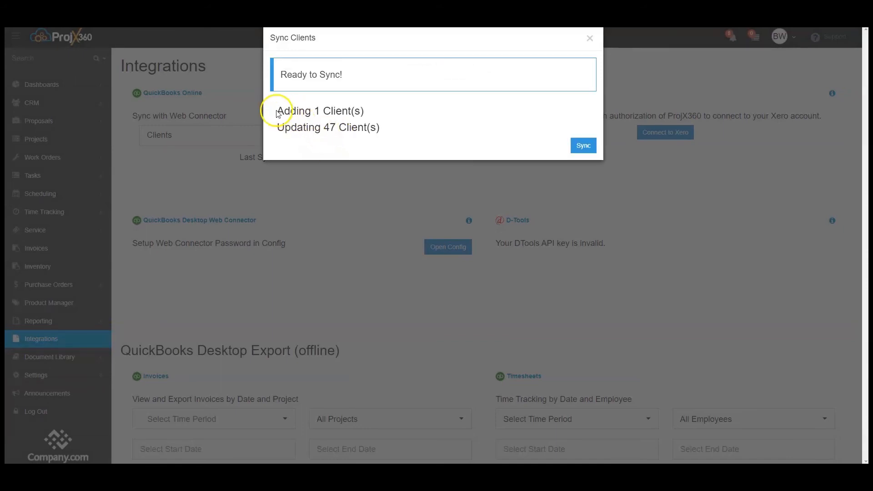
drag(277, 110, 382, 115)
drag(277, 128, 382, 128)
click(355, 130)
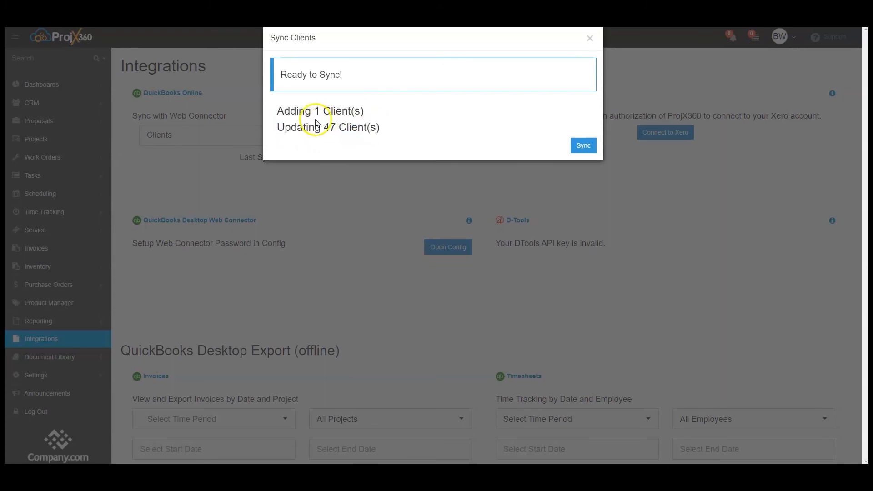
drag(277, 110, 371, 111)
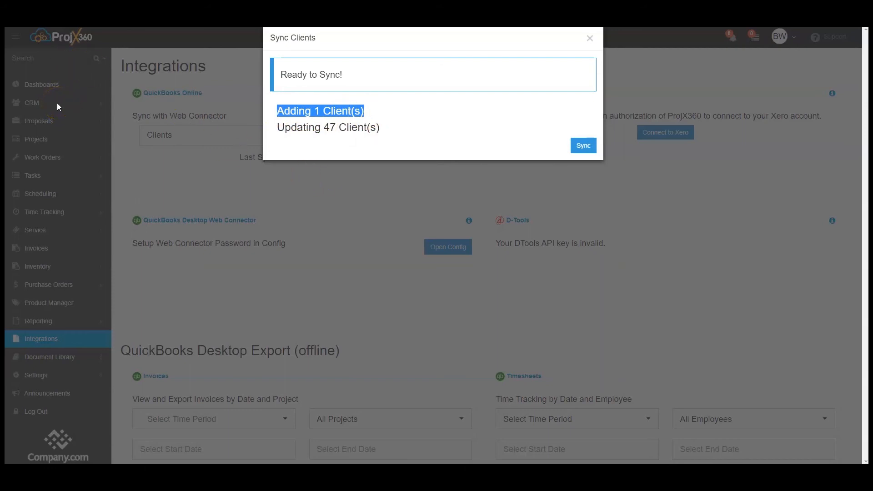
click(579, 146)
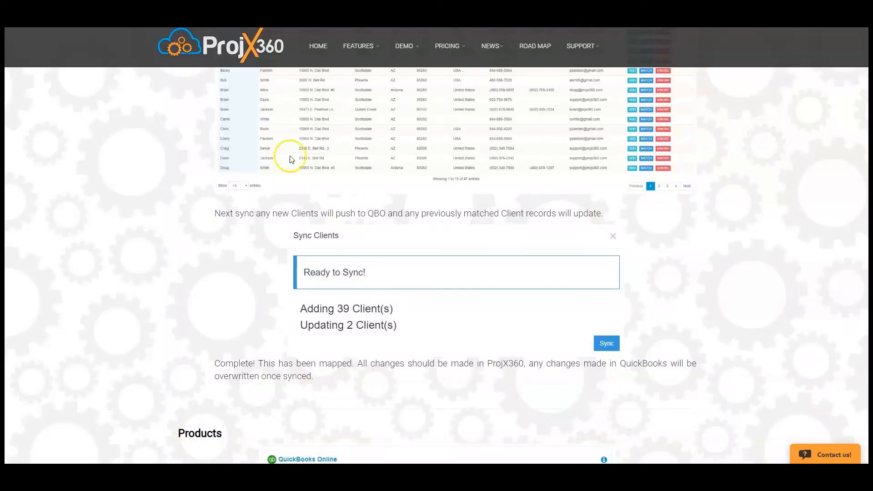
Read the help article's note on completed client mapping and where changes should be made after syncing.
scroll(358, 241, down, 1)
scroll(359, 242, down, 1)
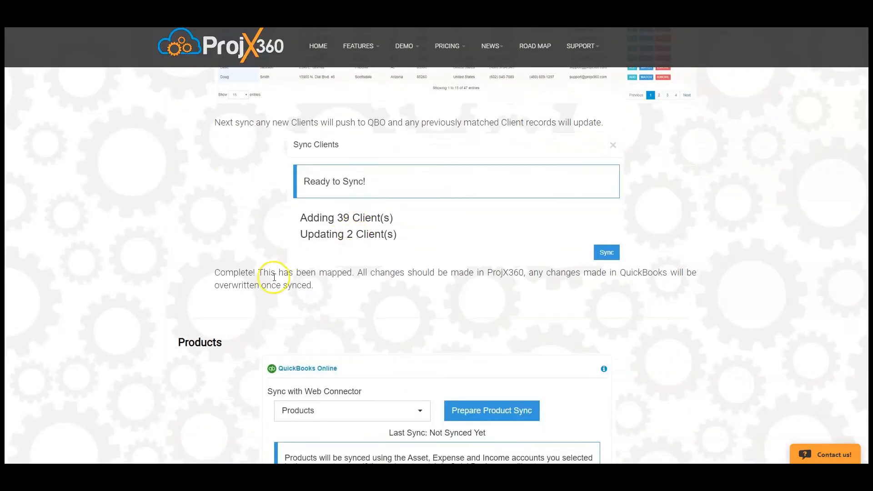
drag(215, 272, 254, 273)
click(318, 285)
click(491, 274)
click(572, 280)
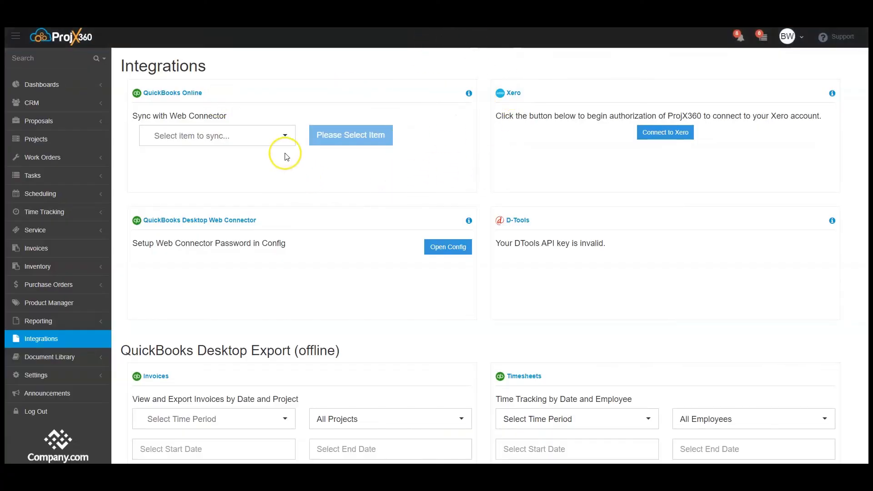
Return to the Integrations page and prepare another QuickBooks Online sync for Clients.
click(275, 136)
click(258, 156)
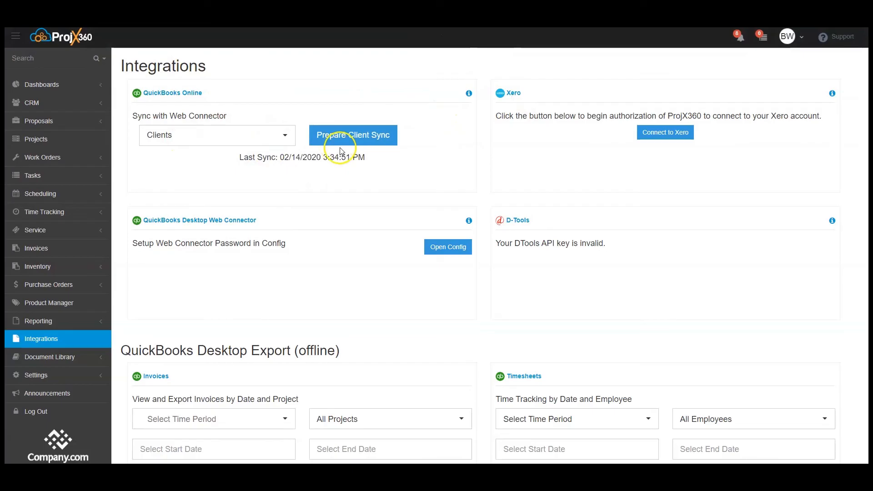
click(341, 136)
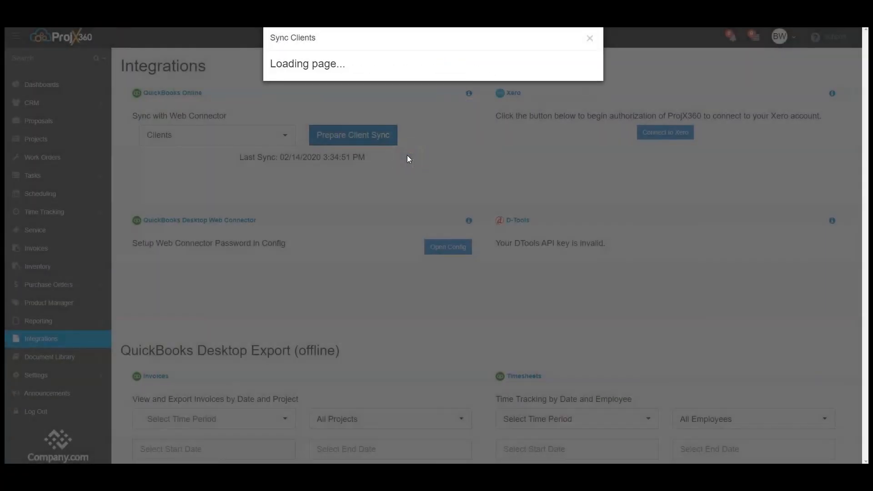